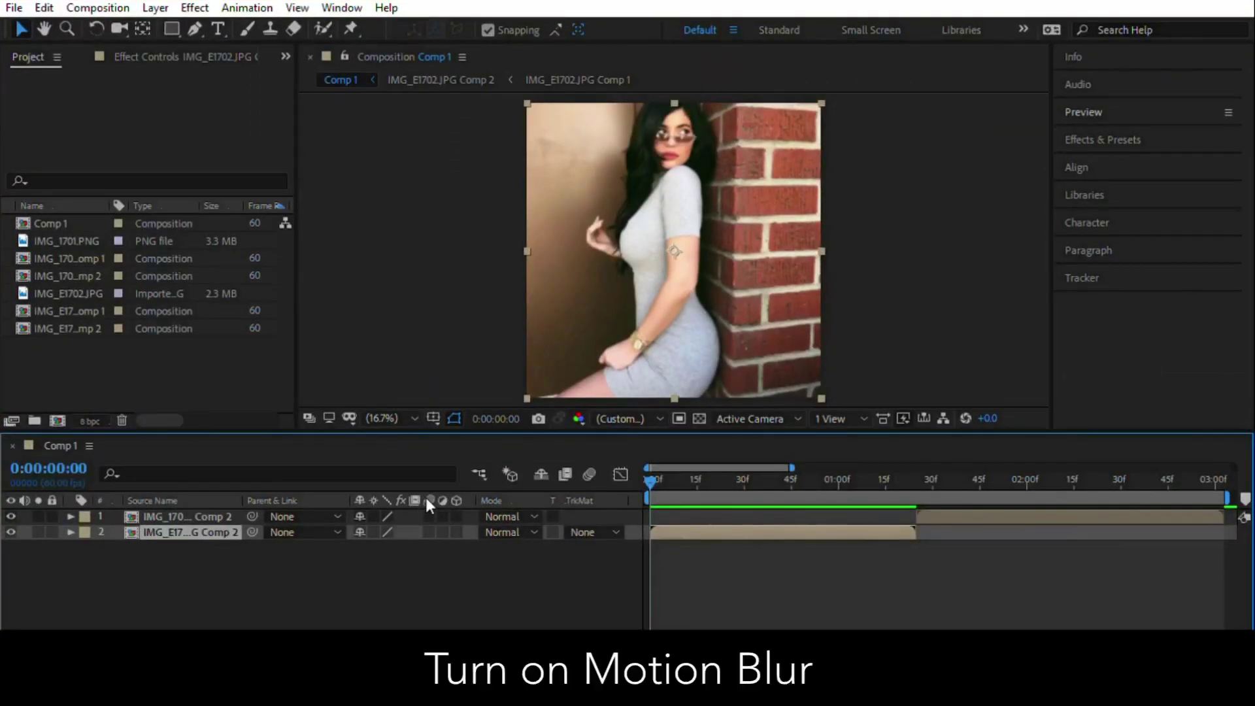
Enable the Motion Blur switch on both photo layers and the Comp 1 motion blur toggle
left_click(430, 516)
left_click(589, 475)
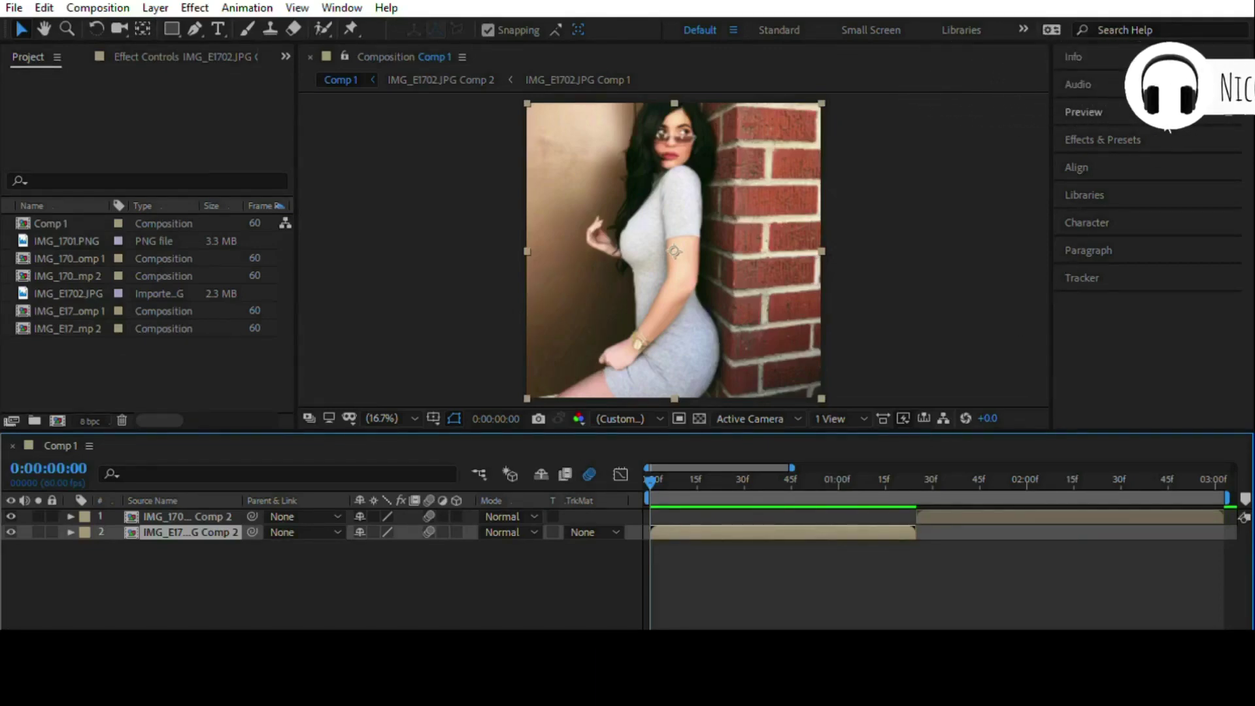
Apply Motion Tile to the IMG_E1702.JPG Comp 2 layer with output width and height 300
left_click(1139, 135)
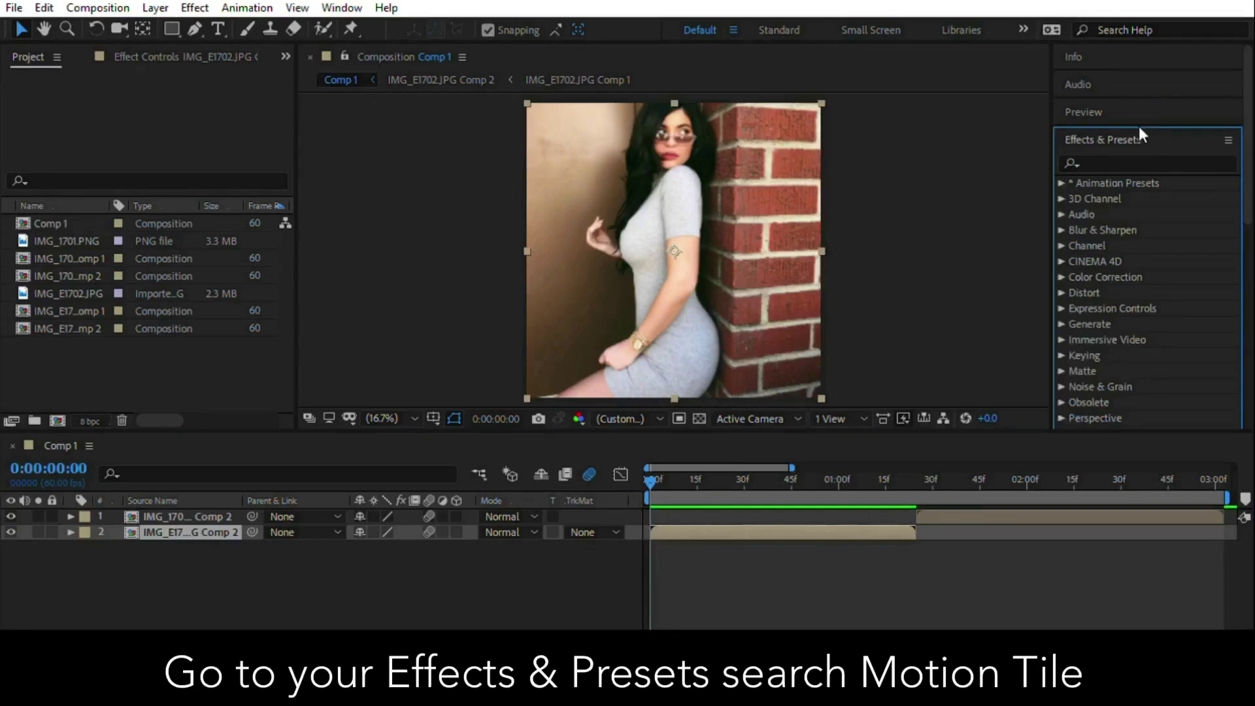
left_click(1133, 162)
type("motion ")
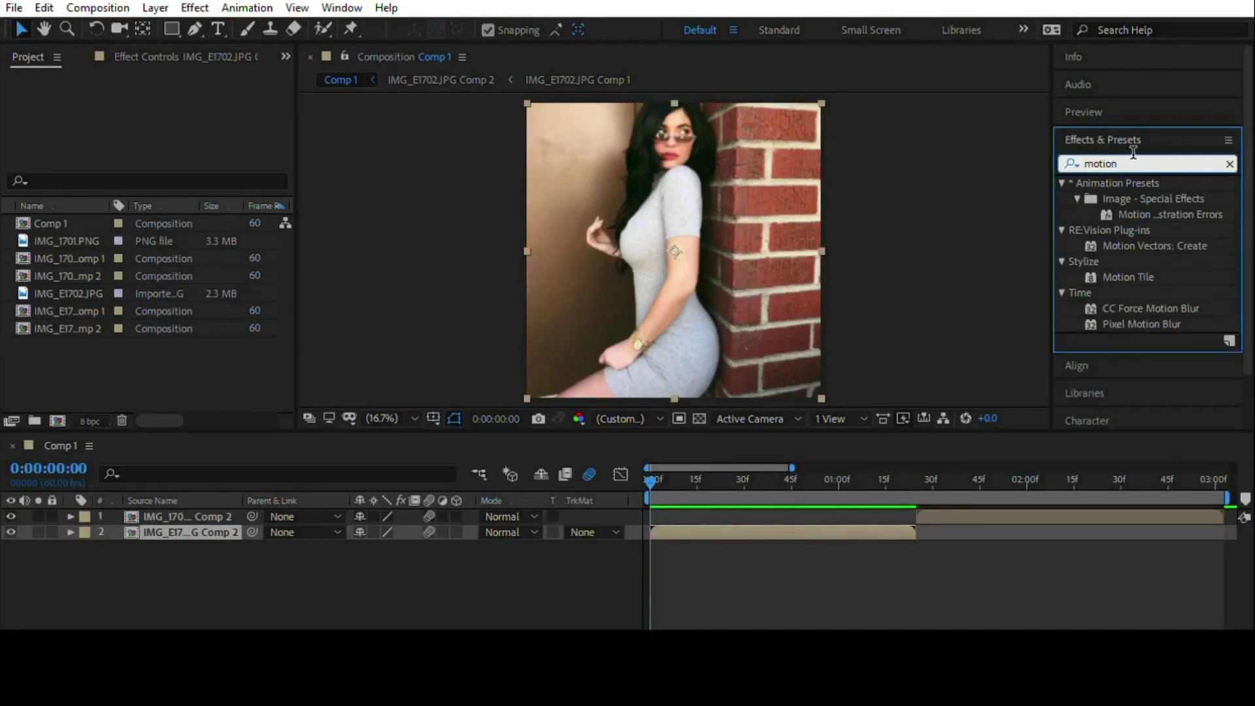
type("tile")
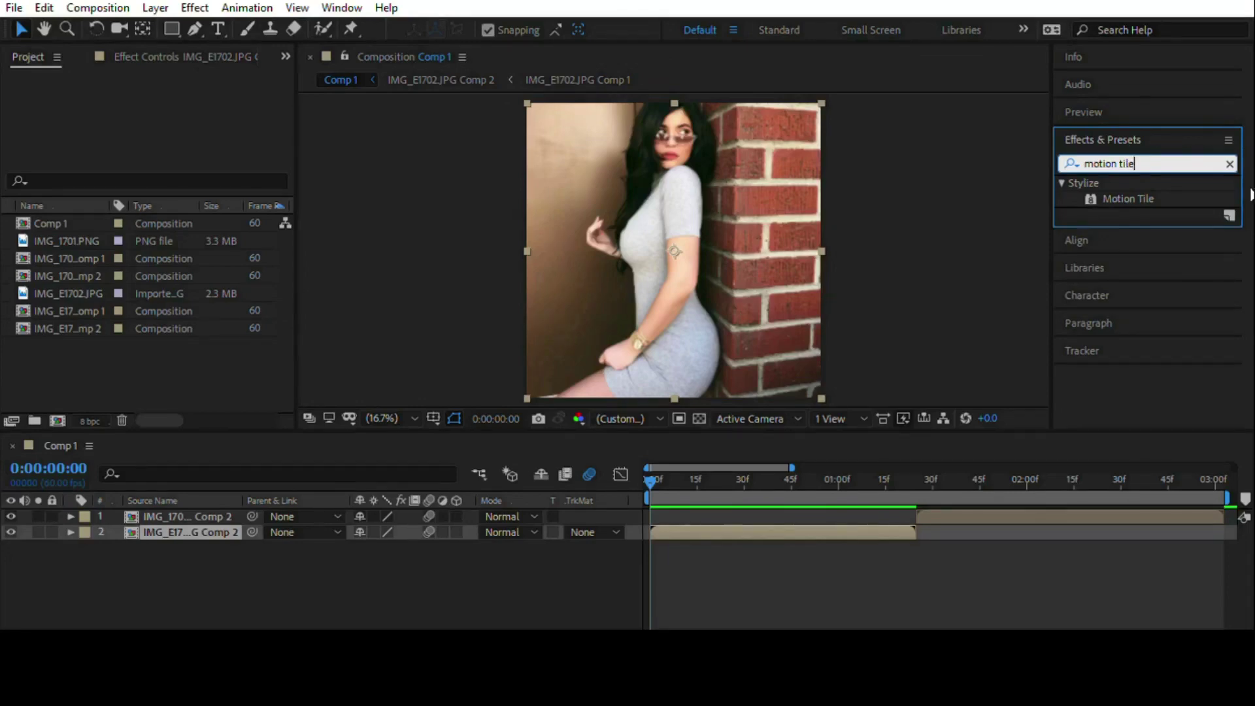
left_click_drag(1128, 199, 1037, 240)
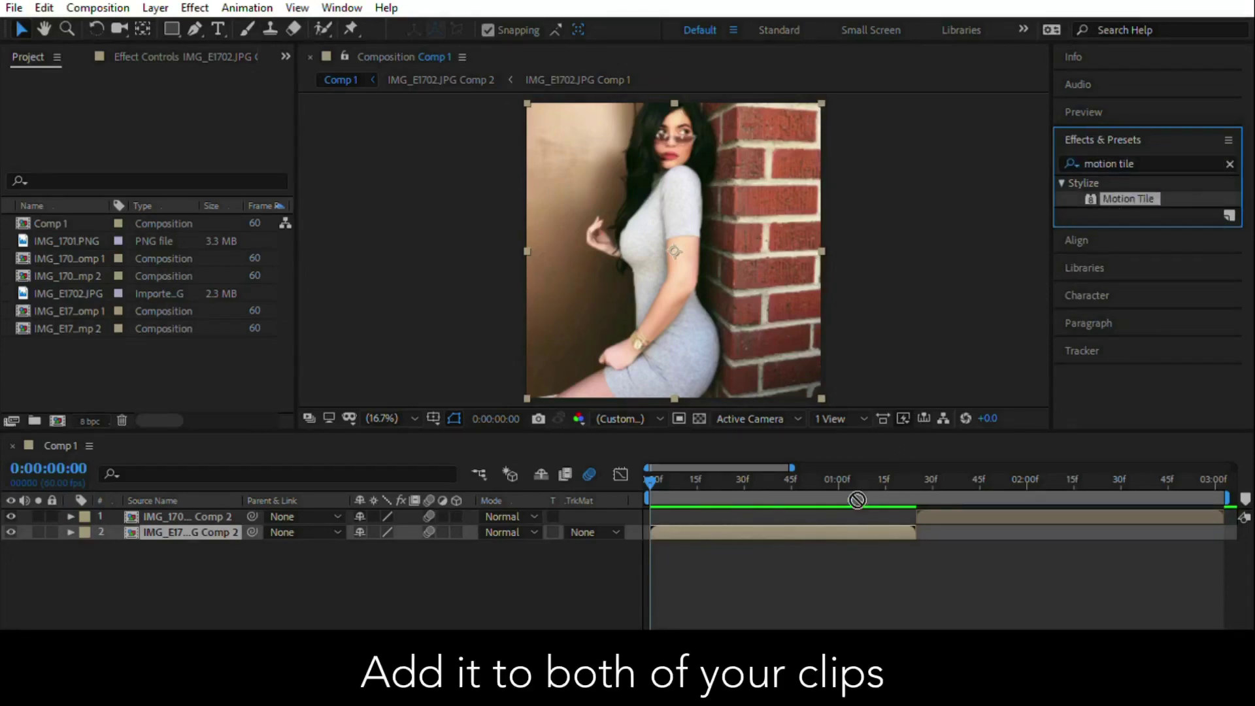
left_click_drag(855, 503, 832, 530)
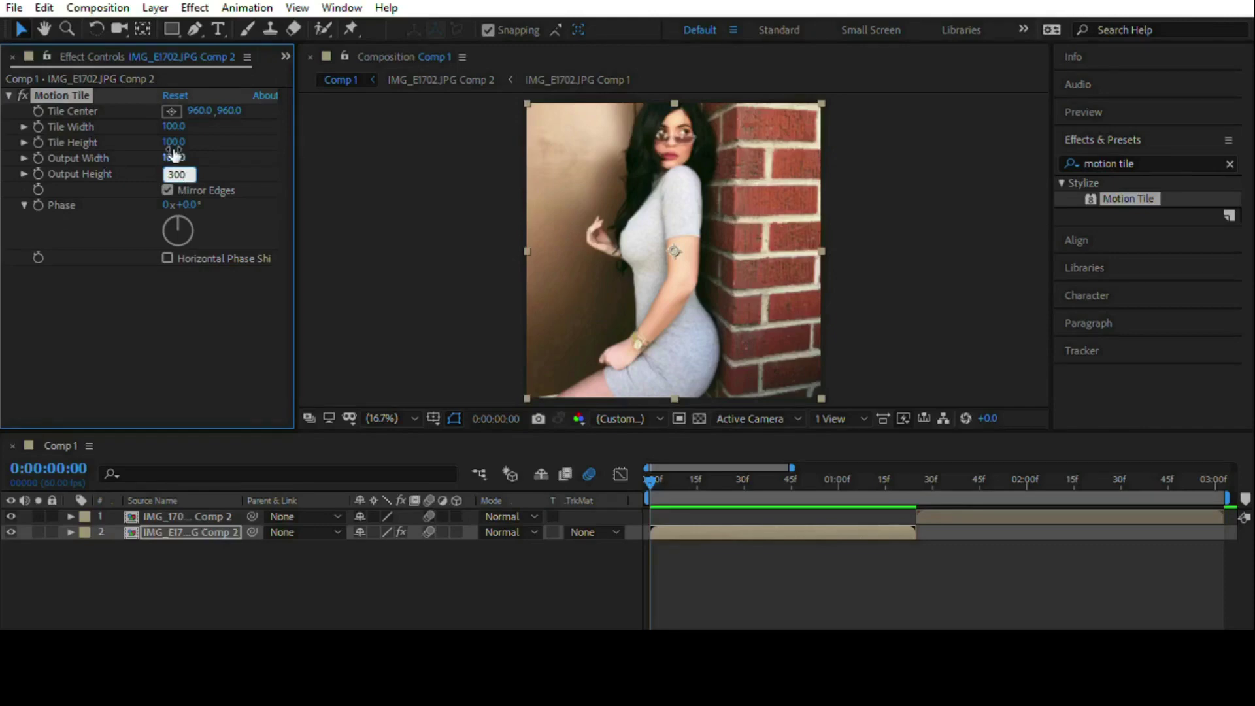
left_click(174, 158)
type("300")
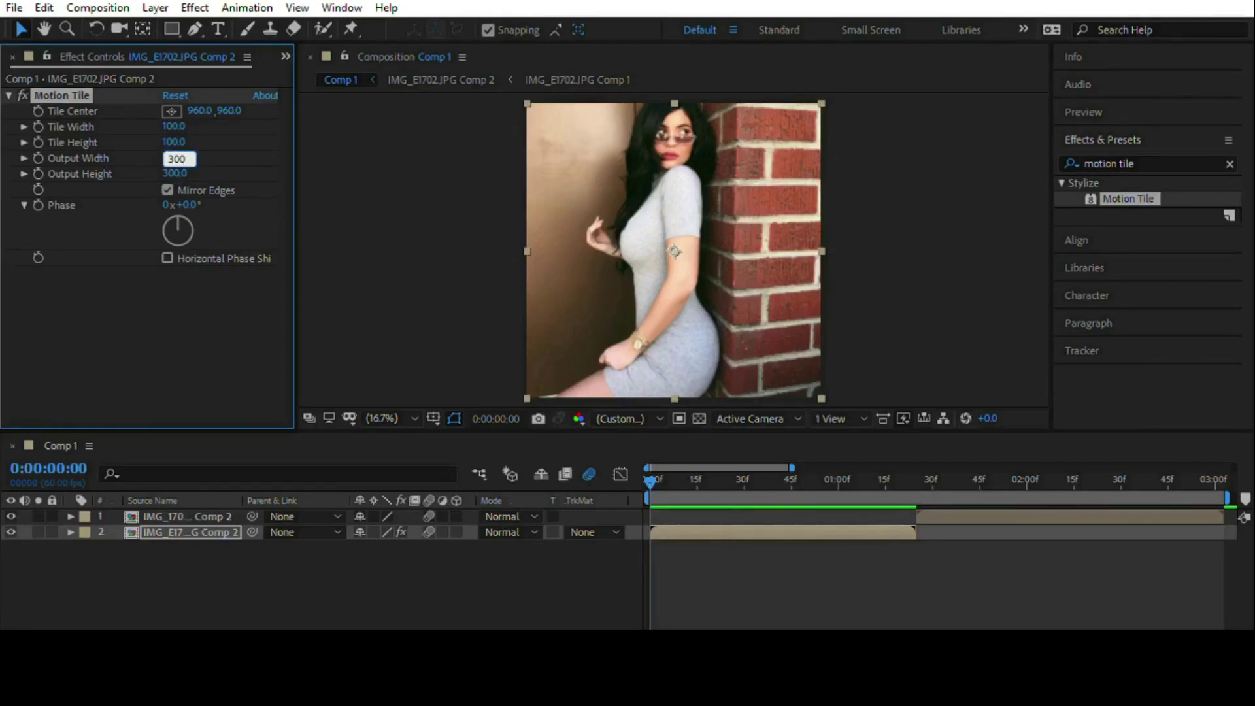
key("Return")
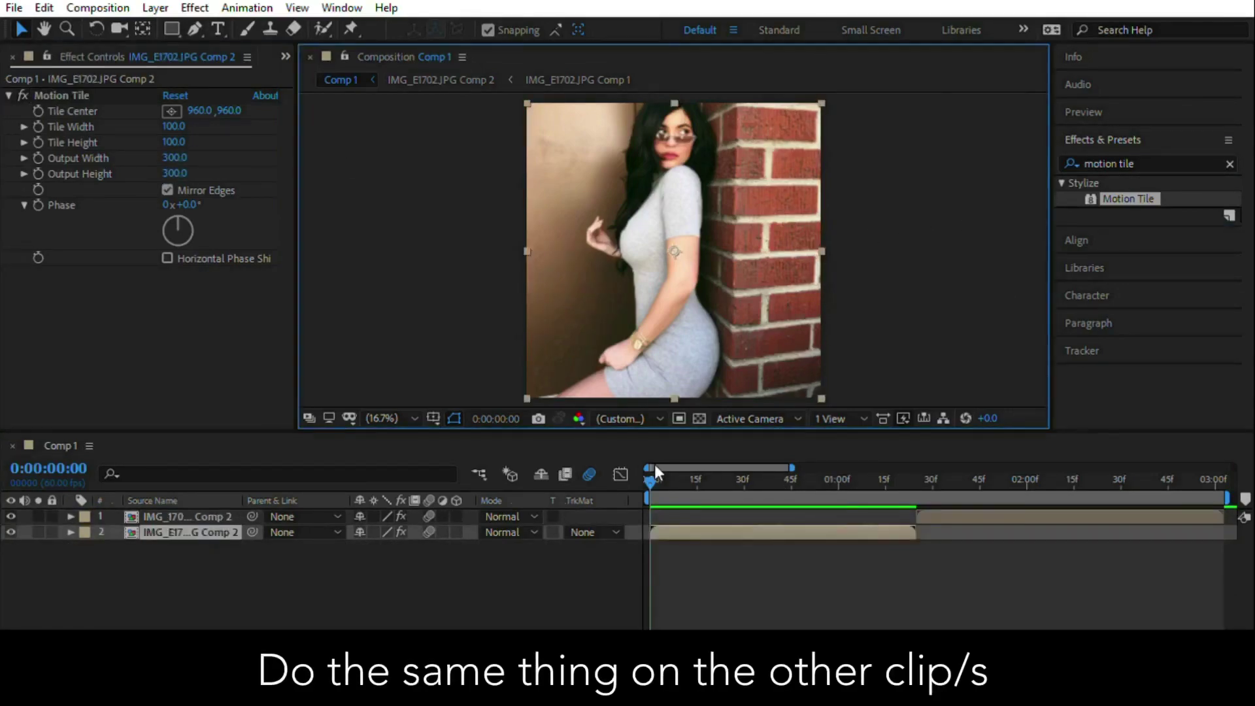
Set the current time to 0:00:00:23 and select the Rectangle tool
left_click_drag(655, 477, 721, 479)
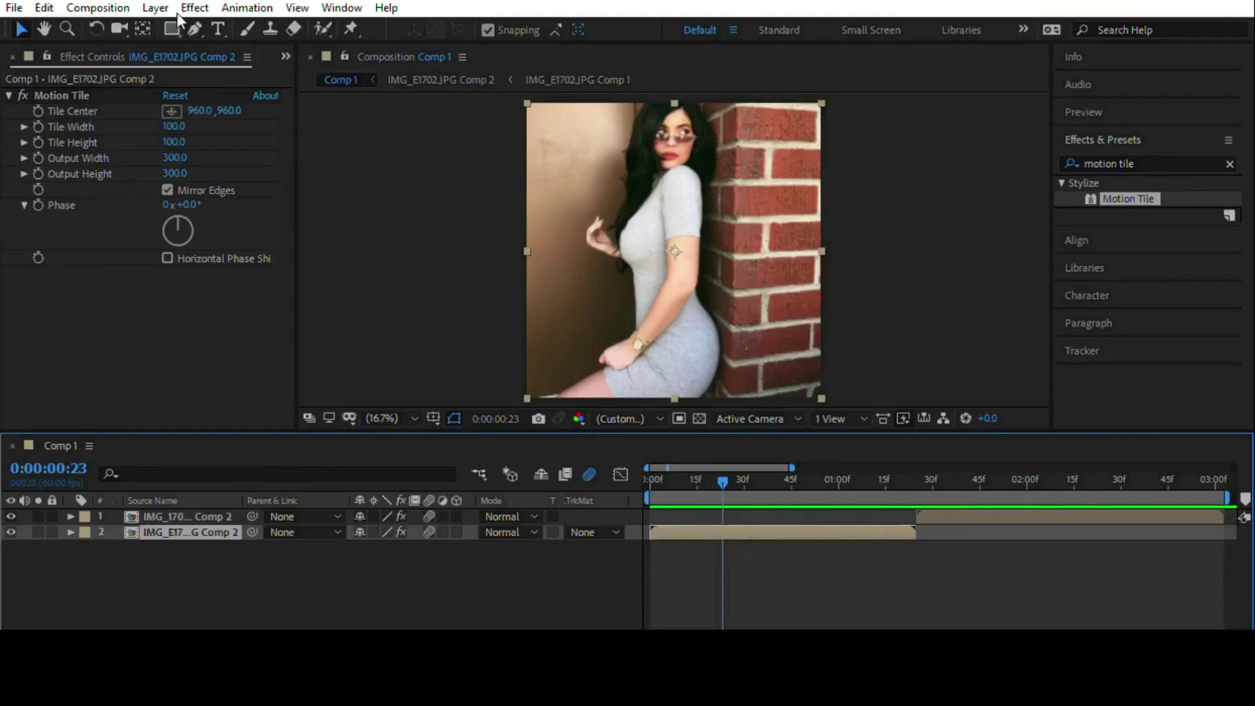
key("q")
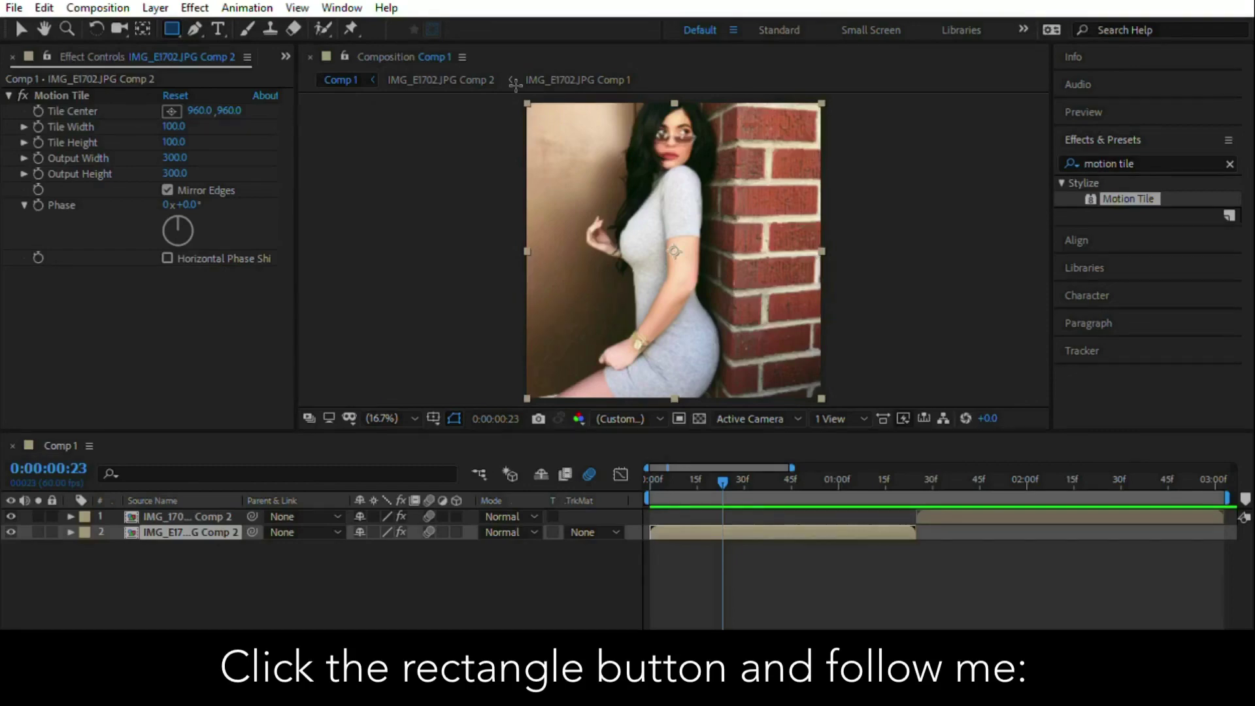
Mask the IMG_E1702 layer to its top half, then duplicate it and move the copy's mask to the bottom half
left_click_drag(509, 98, 834, 257)
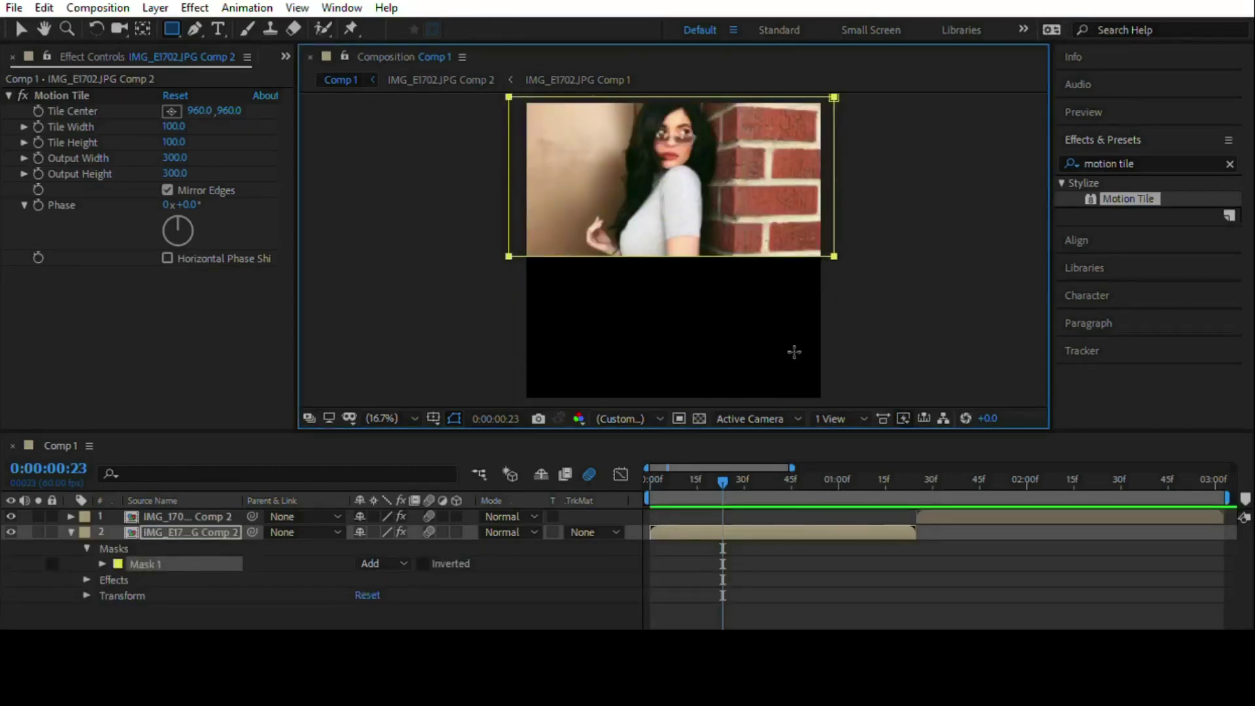
key("ctrl+d")
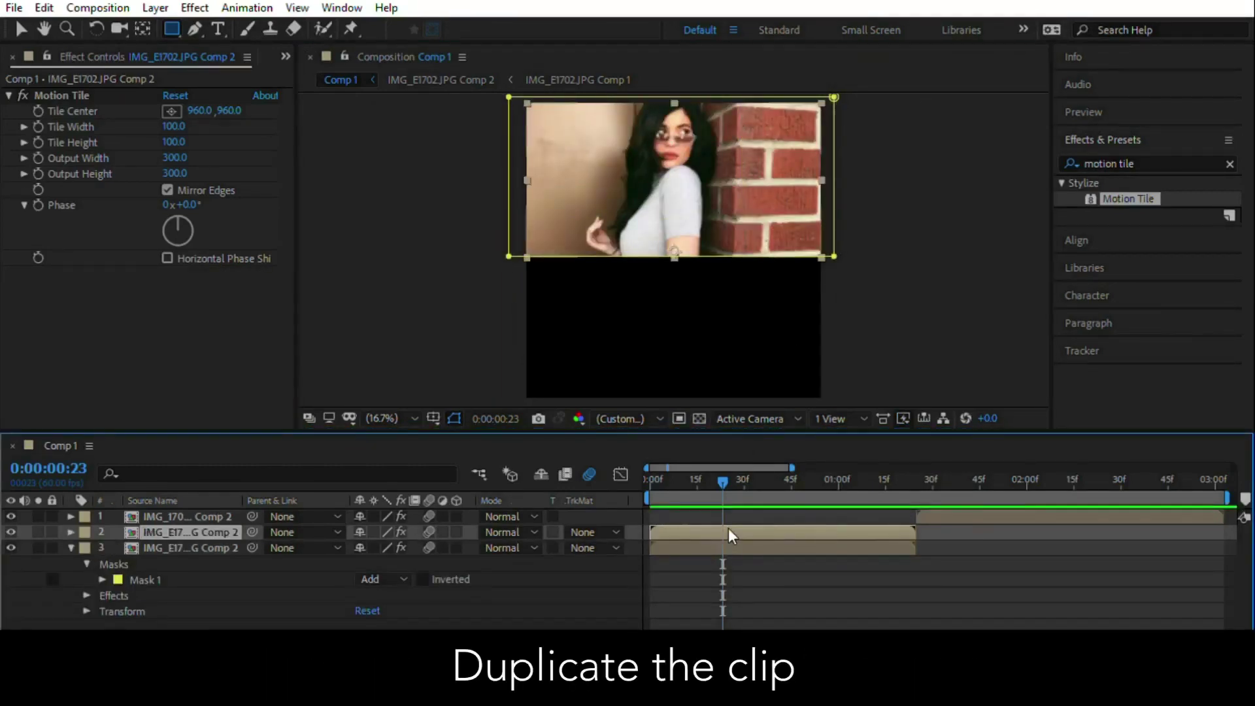
key("ctrl+Down")
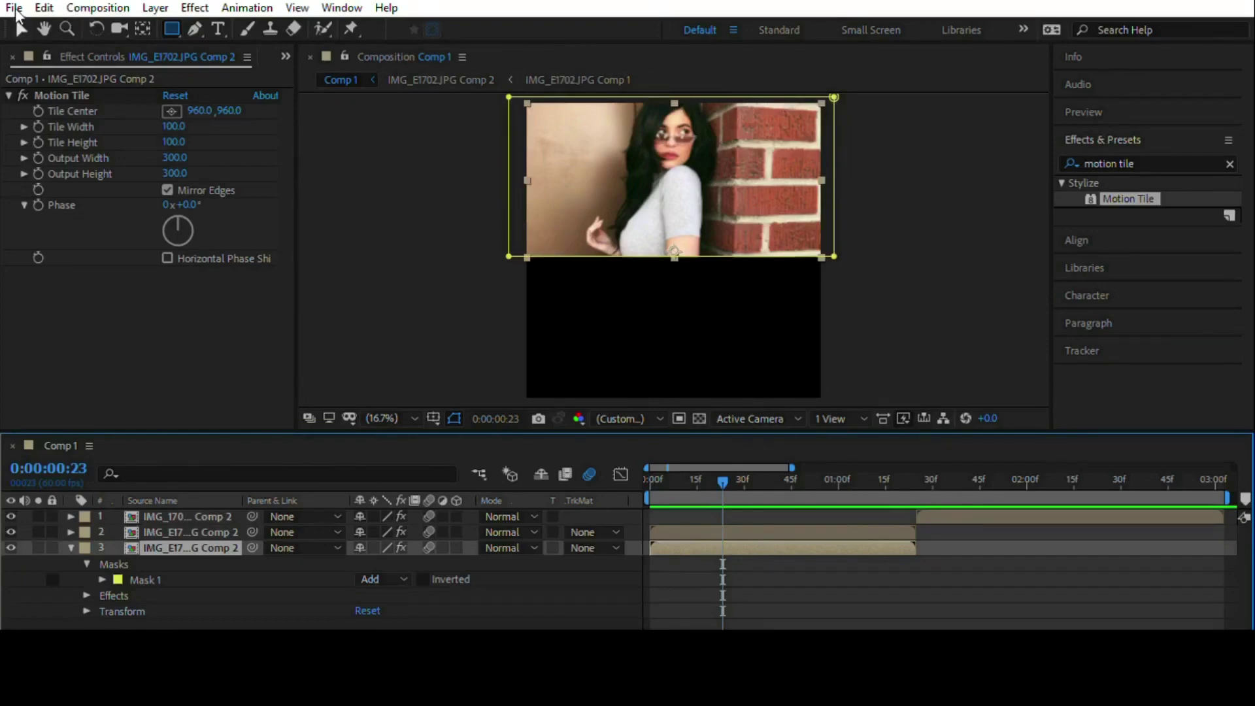
left_click(294, 28)
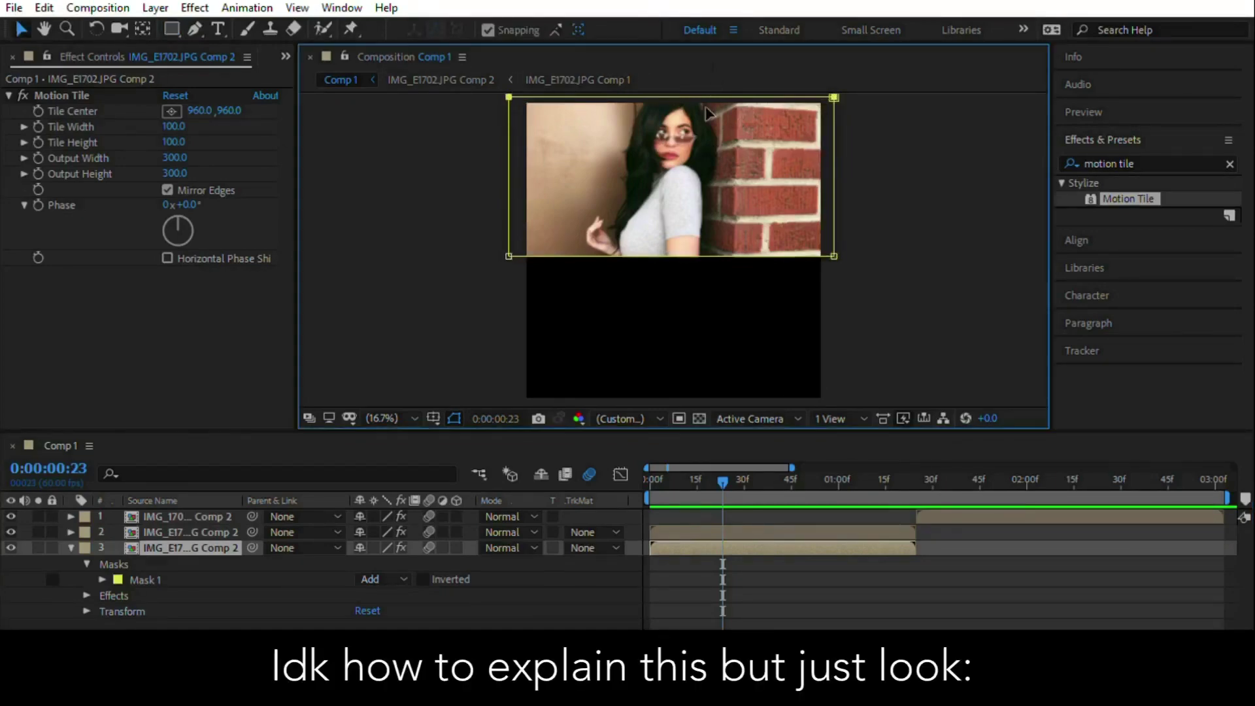
left_click_drag(678, 177, 677, 334)
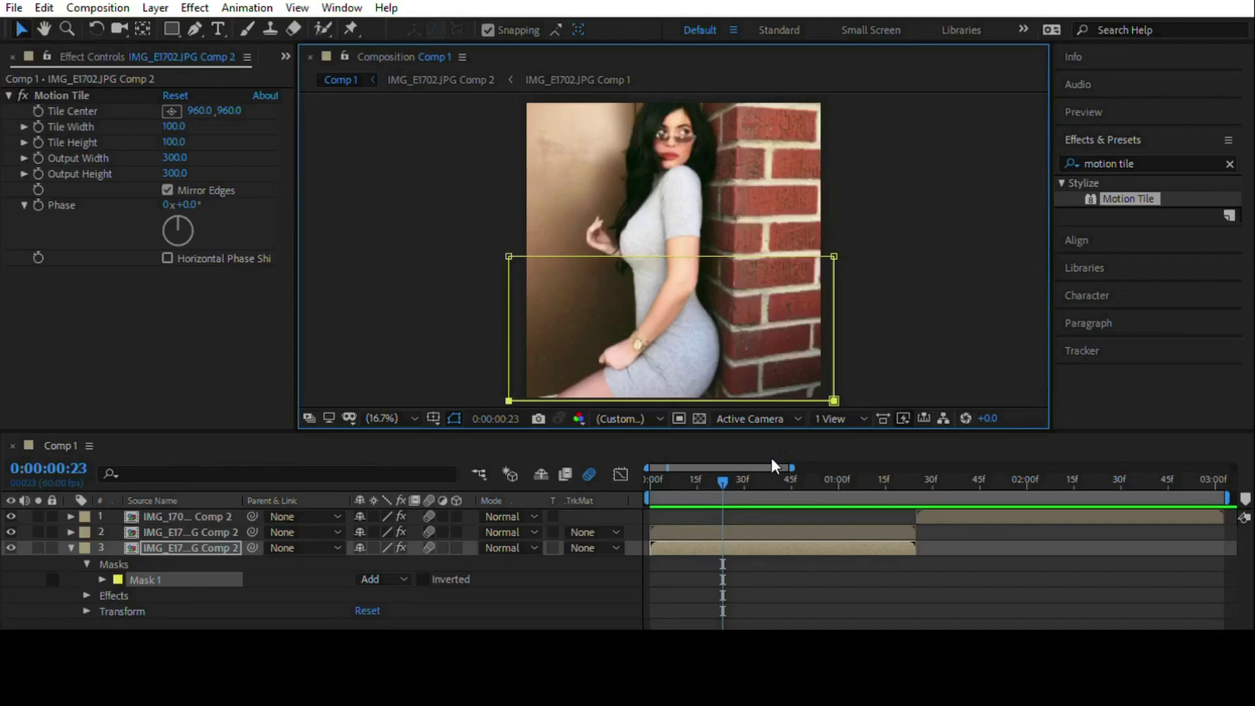
left_click(71, 548)
Copy layer 2's mask path onto a duplicated IMG_1701 layer, then return to the composition start
left_click(187, 532)
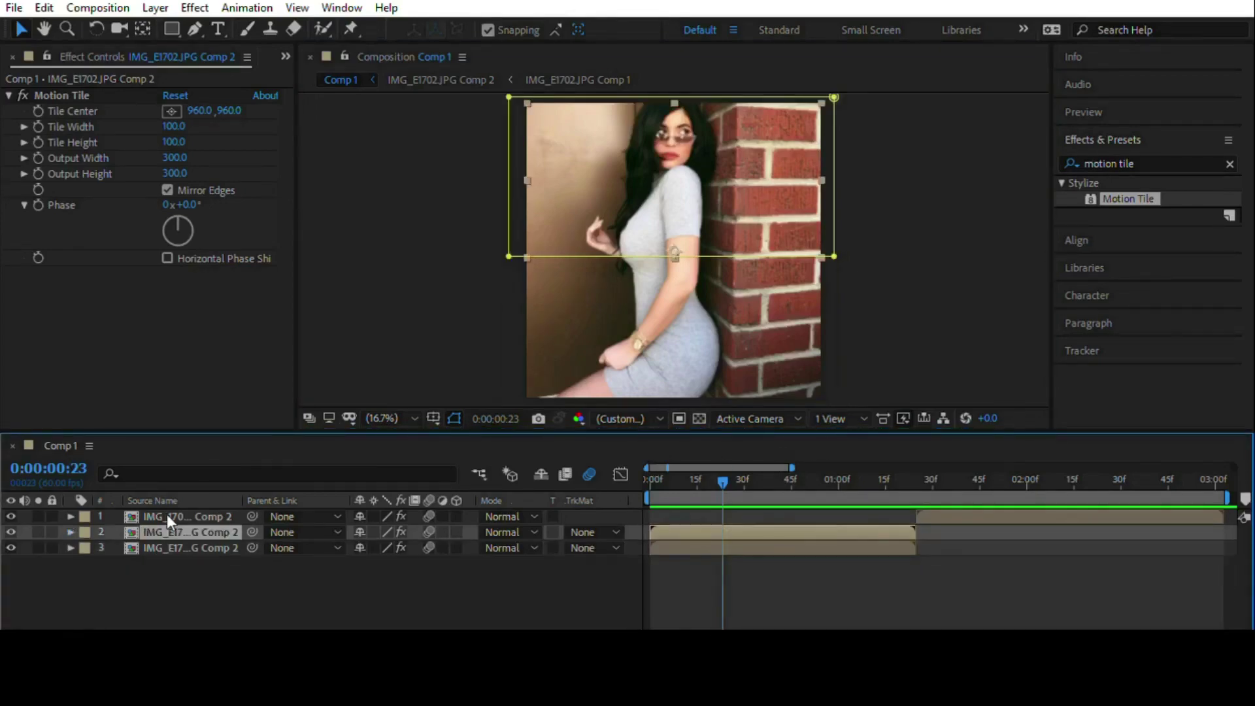
key("m")
left_click(186, 532)
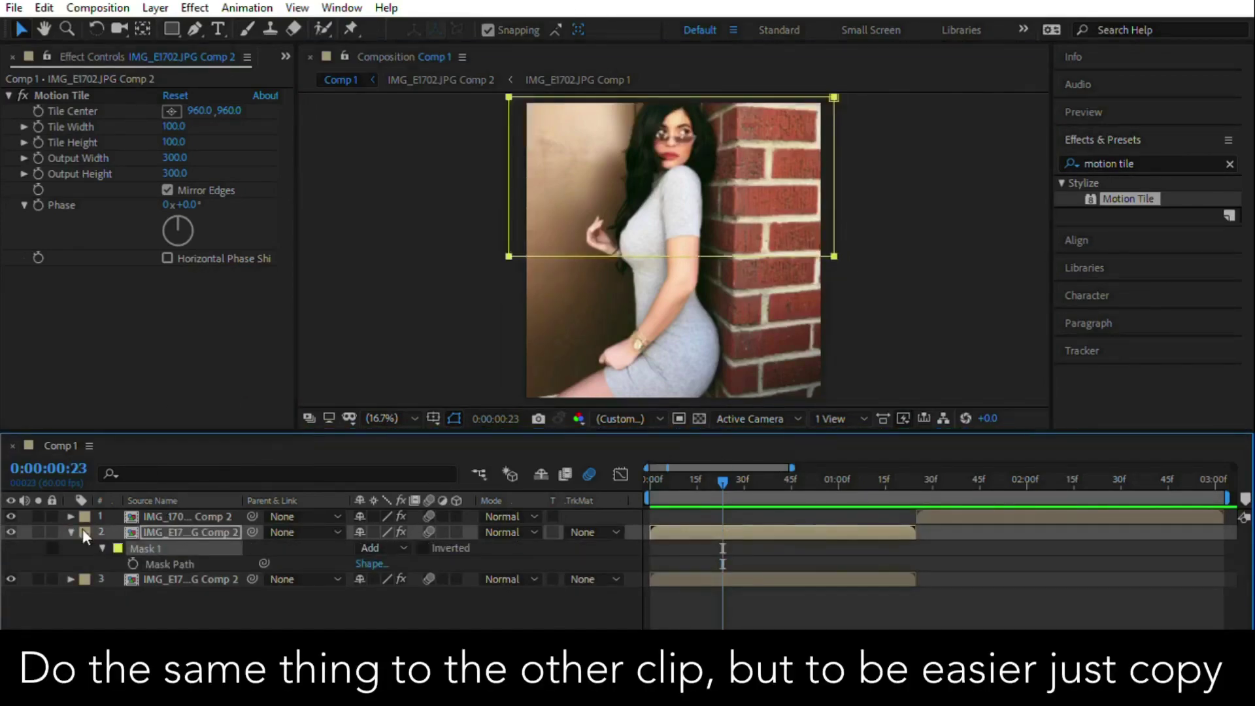
key("ctrl+c")
left_click(187, 516)
key("ctrl+d")
left_click(941, 480)
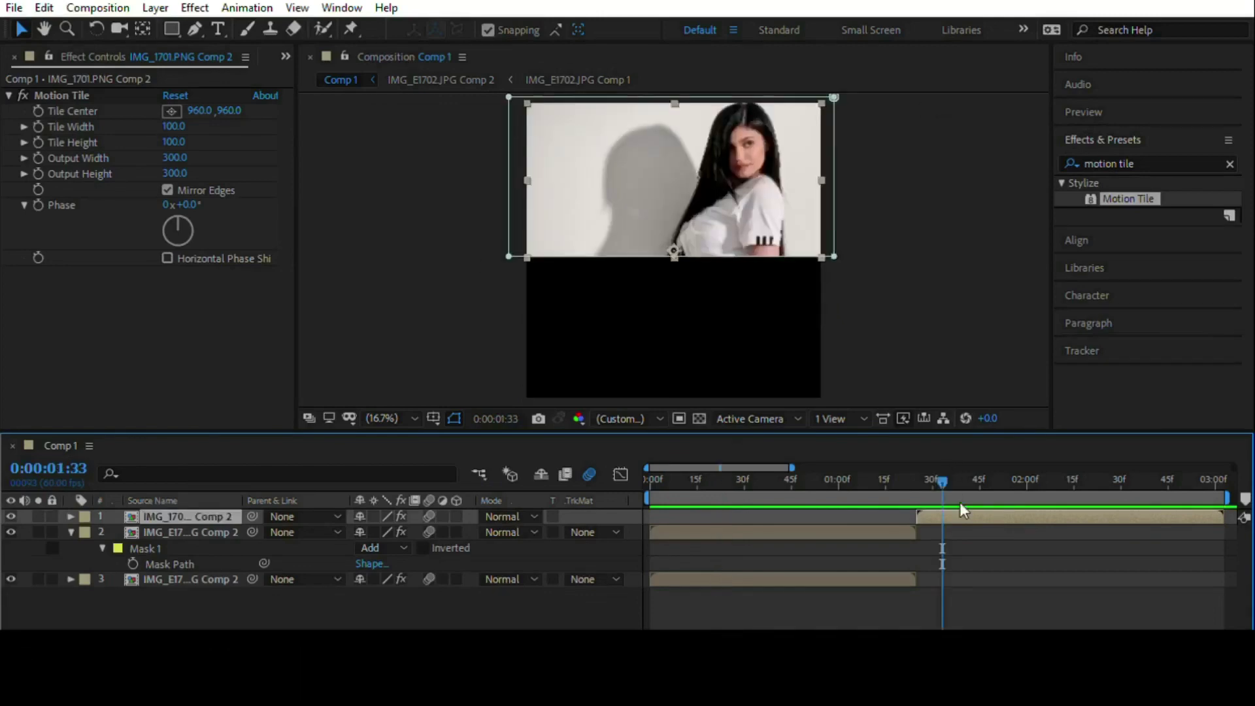
key("ctrl+v")
key("Home")
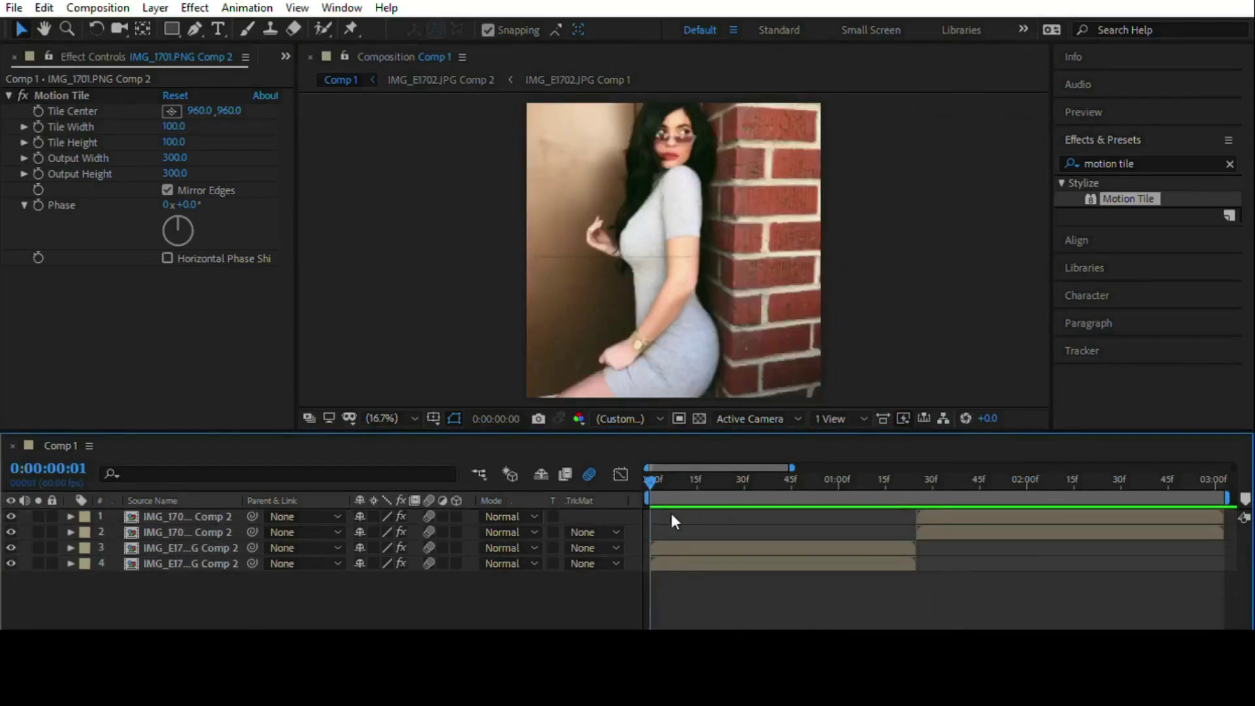
Keyframe the upper IMG_E1702 half's Position at 0:30, then slide it off frame left by 1:24
left_click_drag(653, 480, 692, 480)
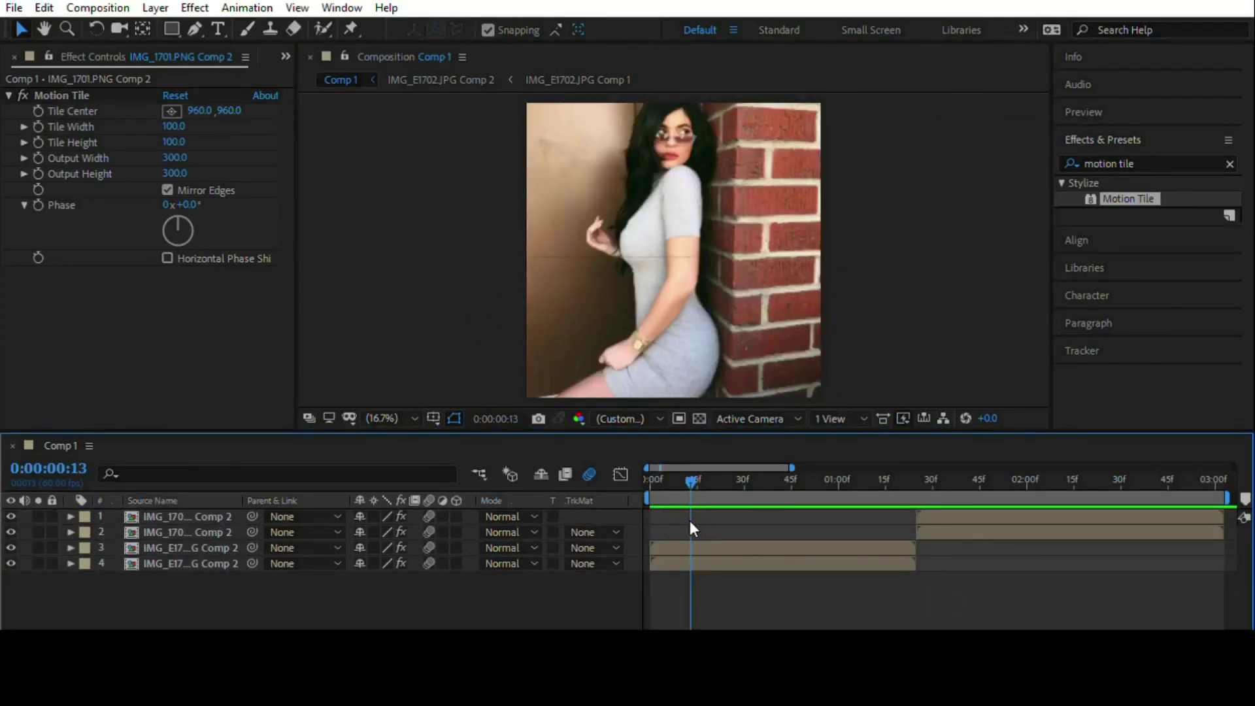
left_click(690, 547)
key("p")
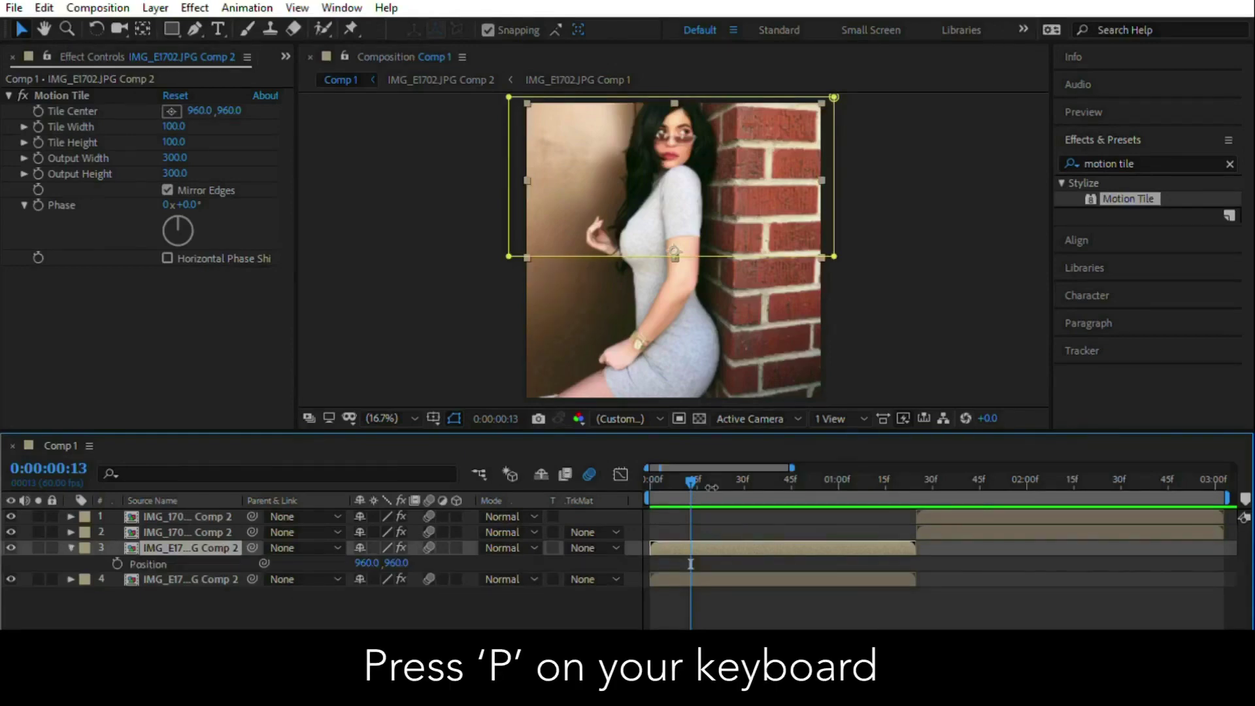
left_click_drag(711, 479, 746, 478)
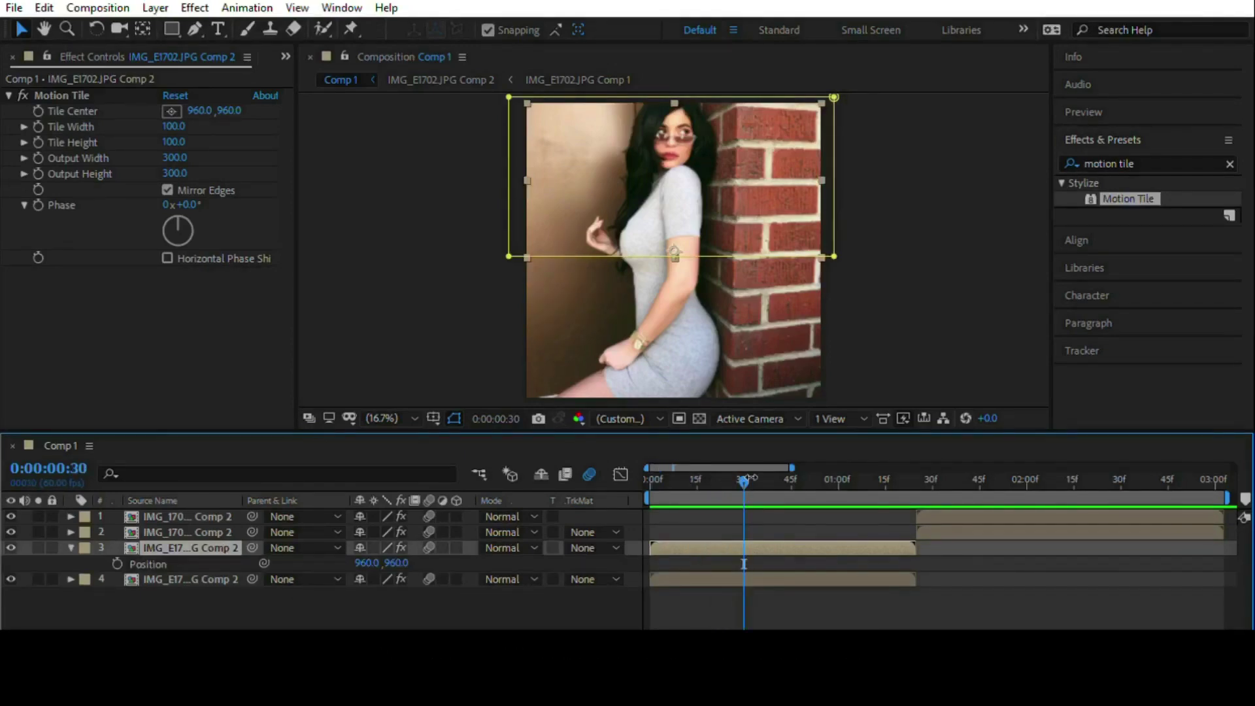
left_click(117, 563)
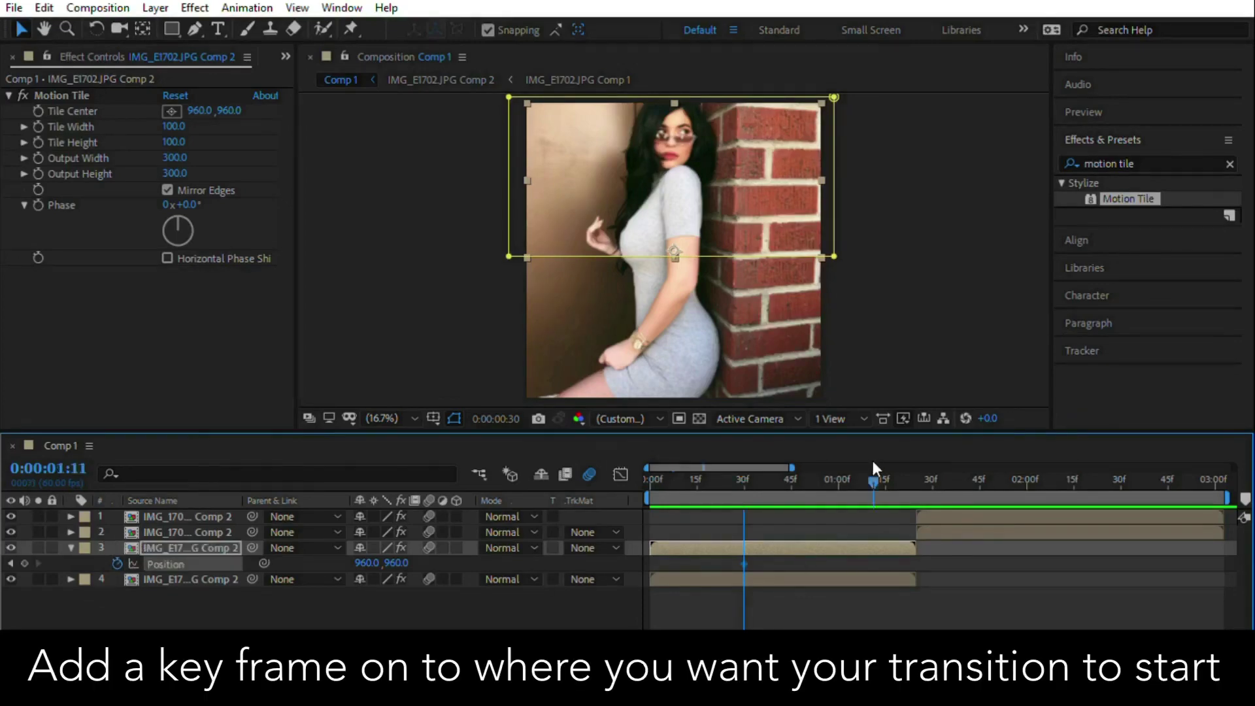
left_click_drag(872, 479, 916, 479)
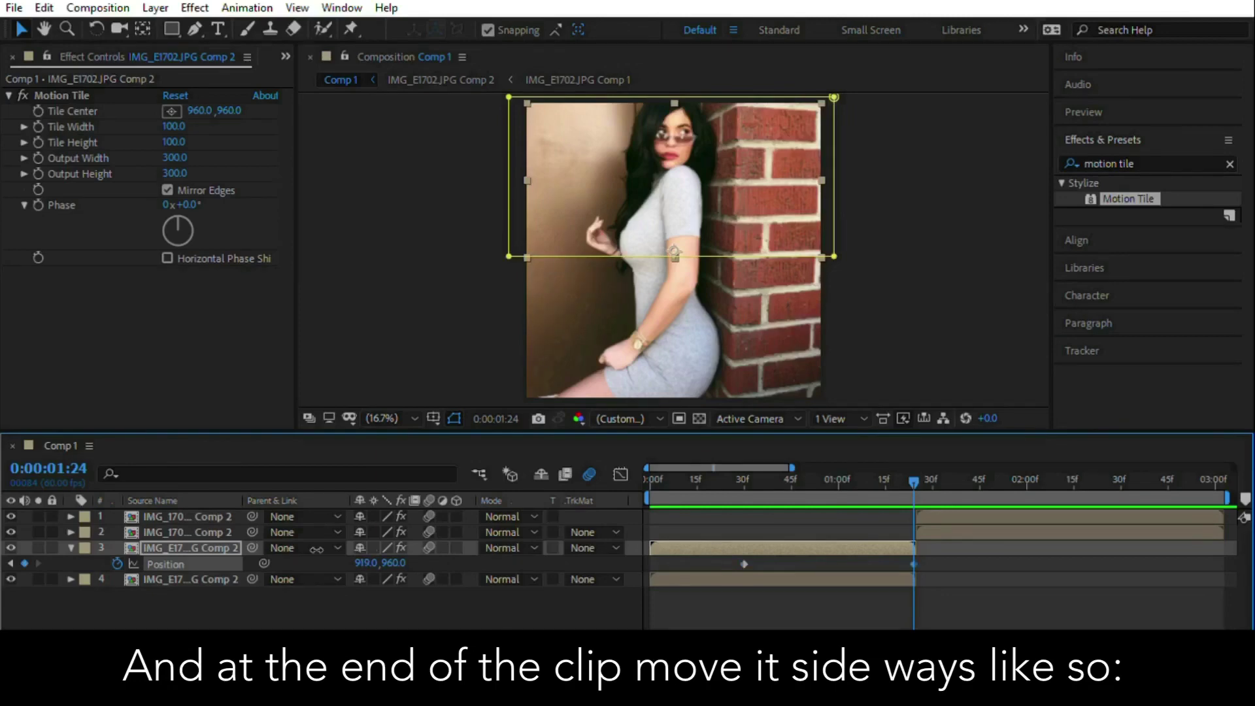
left_click_drag(675, 176, 324, 176)
Slide the other IMG_E1702 half off frame to the right and easy-ease all Position keyframes
left_click(687, 579)
key("p")
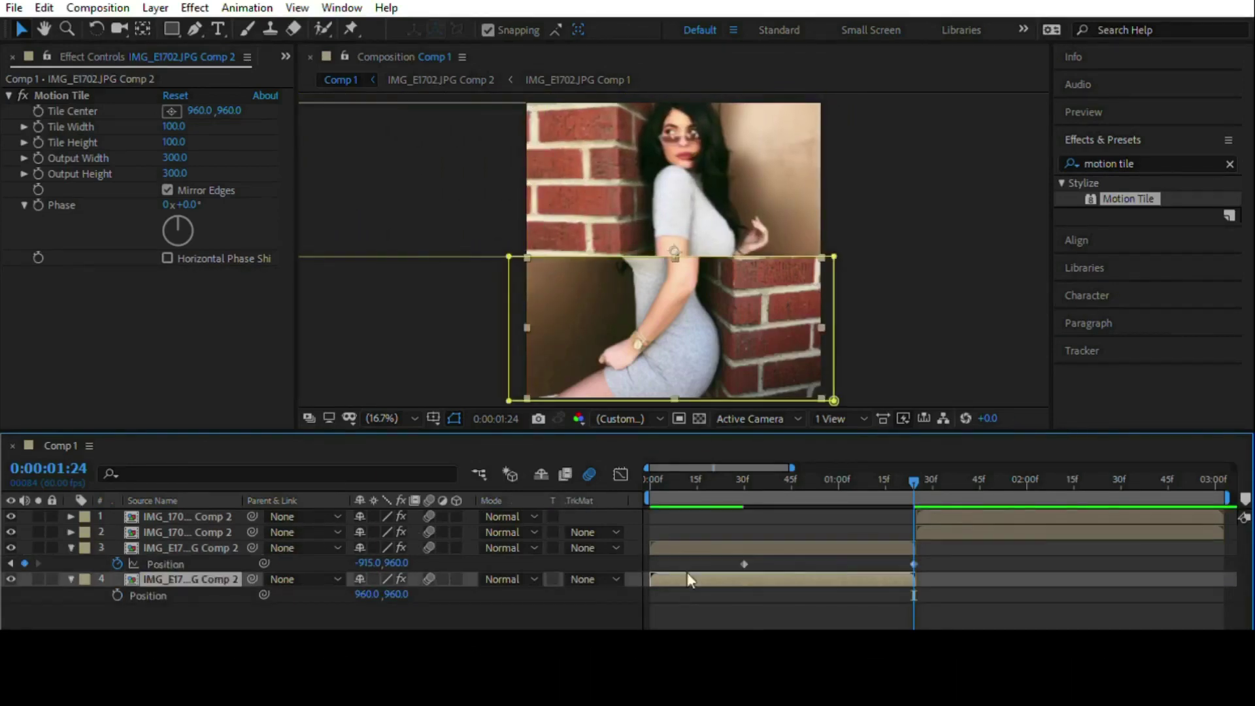
left_click(117, 595)
left_click_drag(674, 328, 1030, 328)
left_click_drag(727, 565, 921, 583)
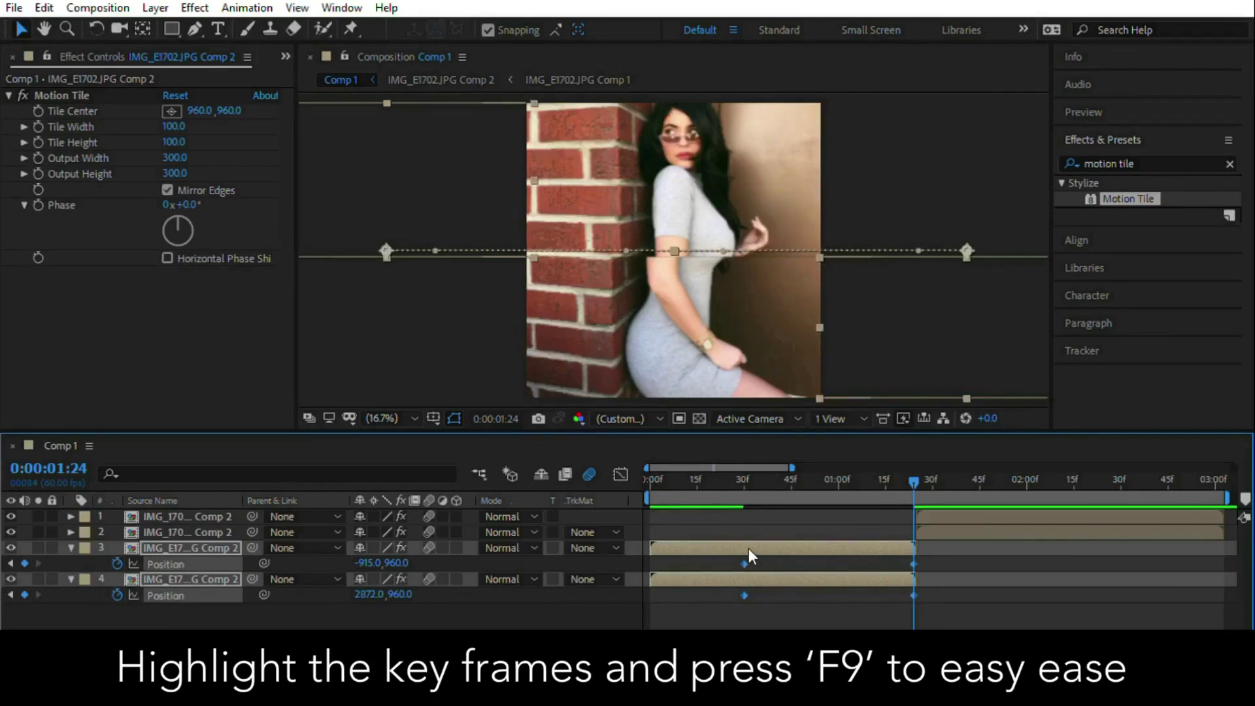
key("F9")
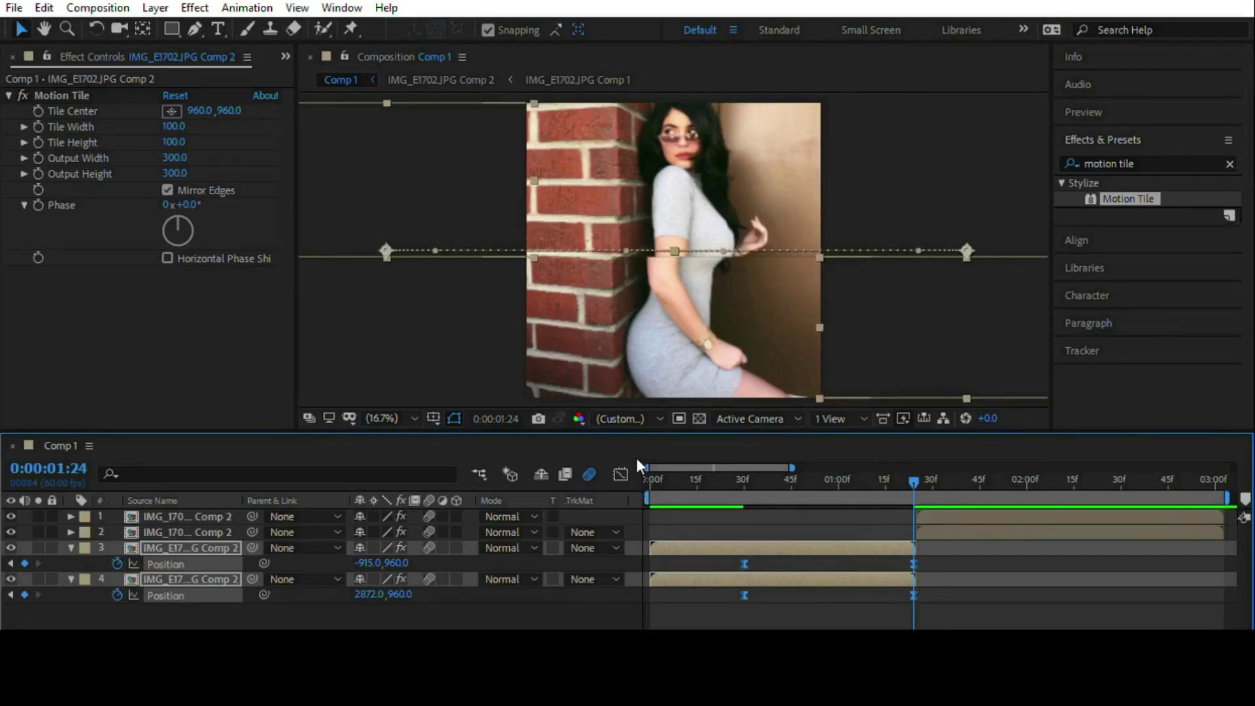
In the Graph Editor, pull the speed-curve influence toward the last keyframe, then collapse the layer properties
left_click(621, 477)
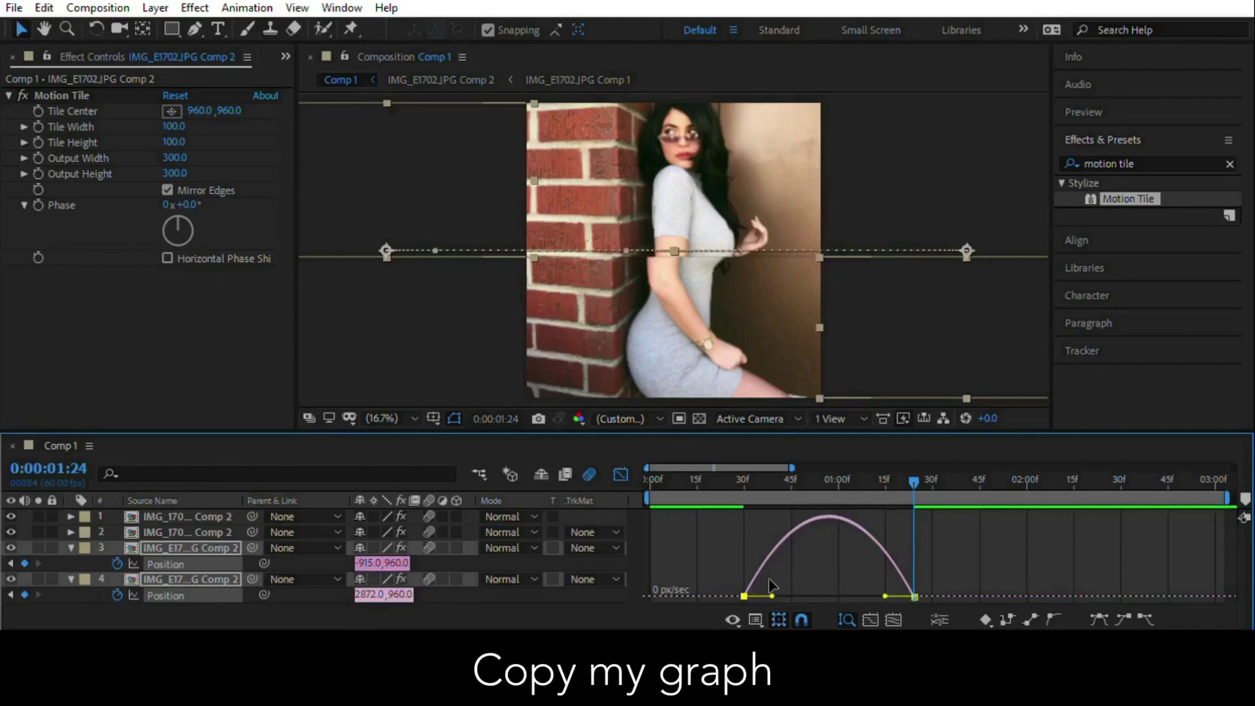
left_click_drag(777, 586, 904, 583)
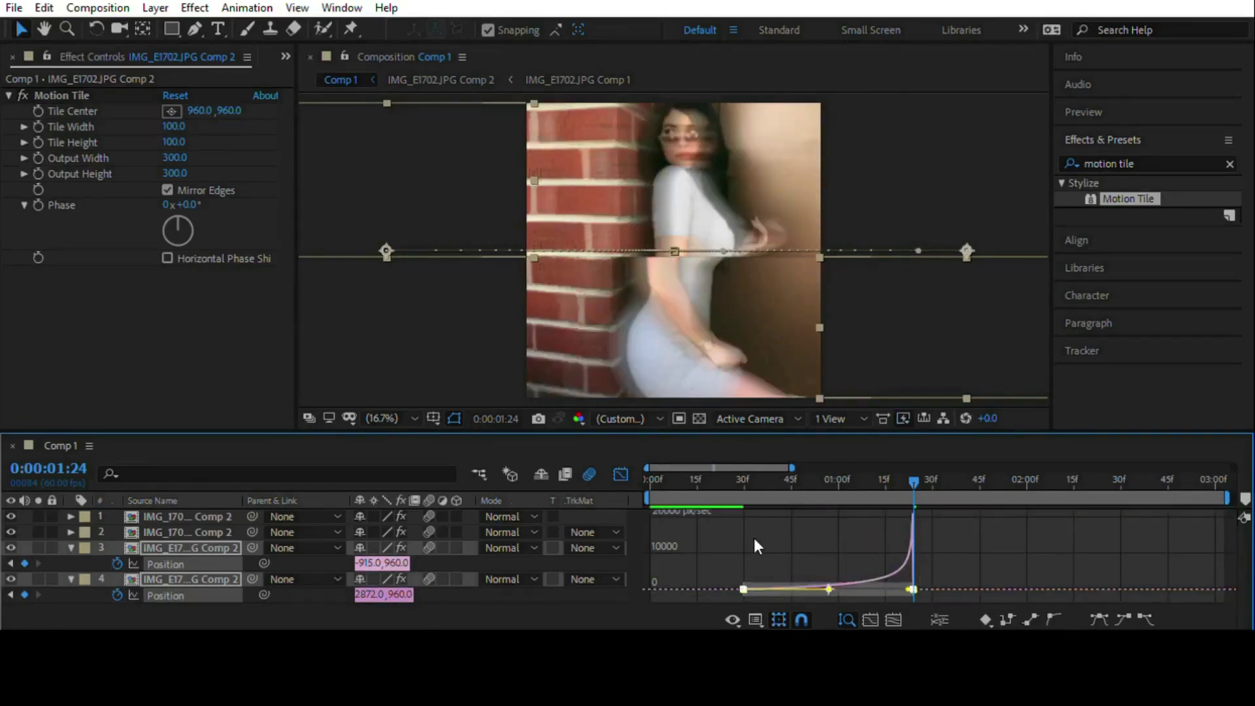
left_click(622, 477)
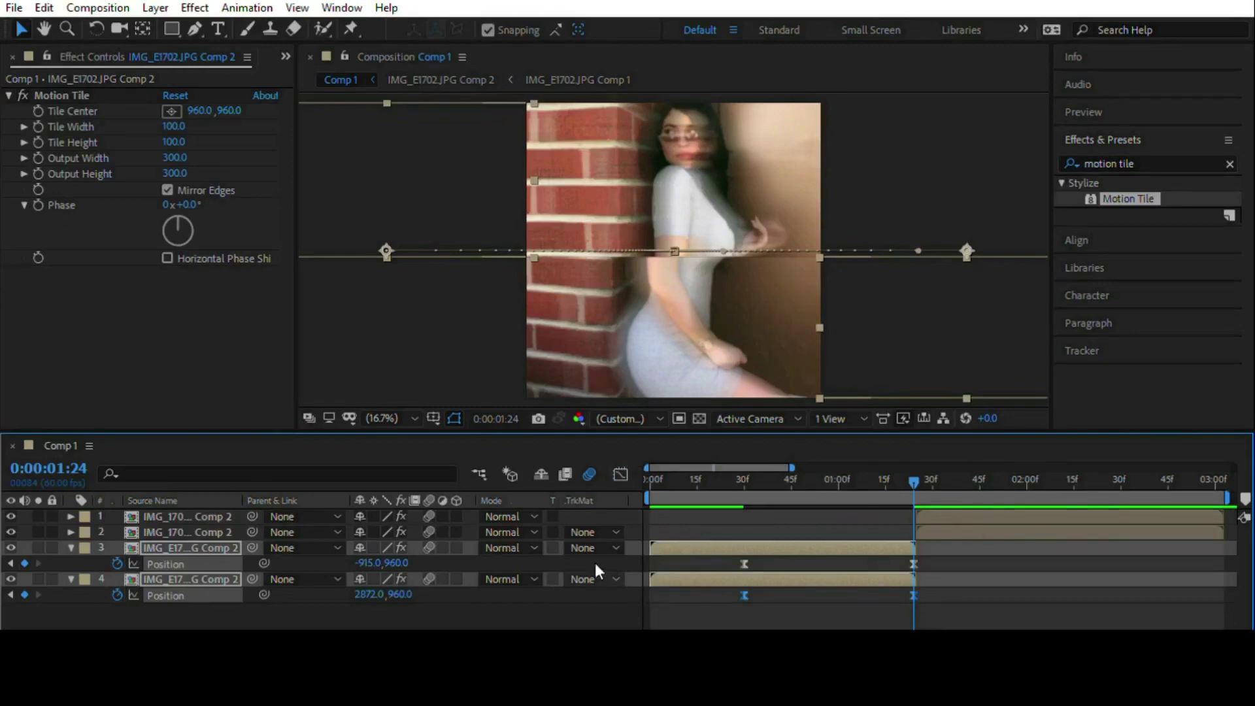
key("u")
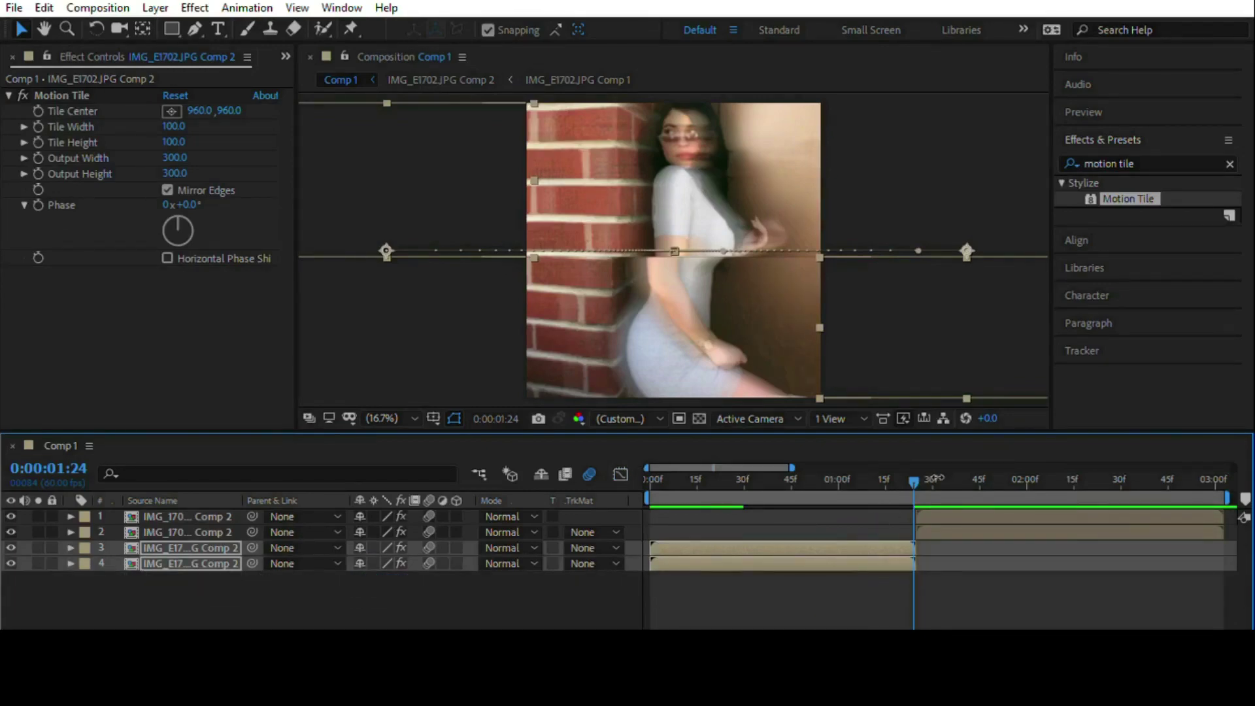
Place the upper IMG_1701 half off frame to the left at the transition start
left_click_drag(914, 479, 950, 479)
left_click_drag(1019, 519, 1055, 558)
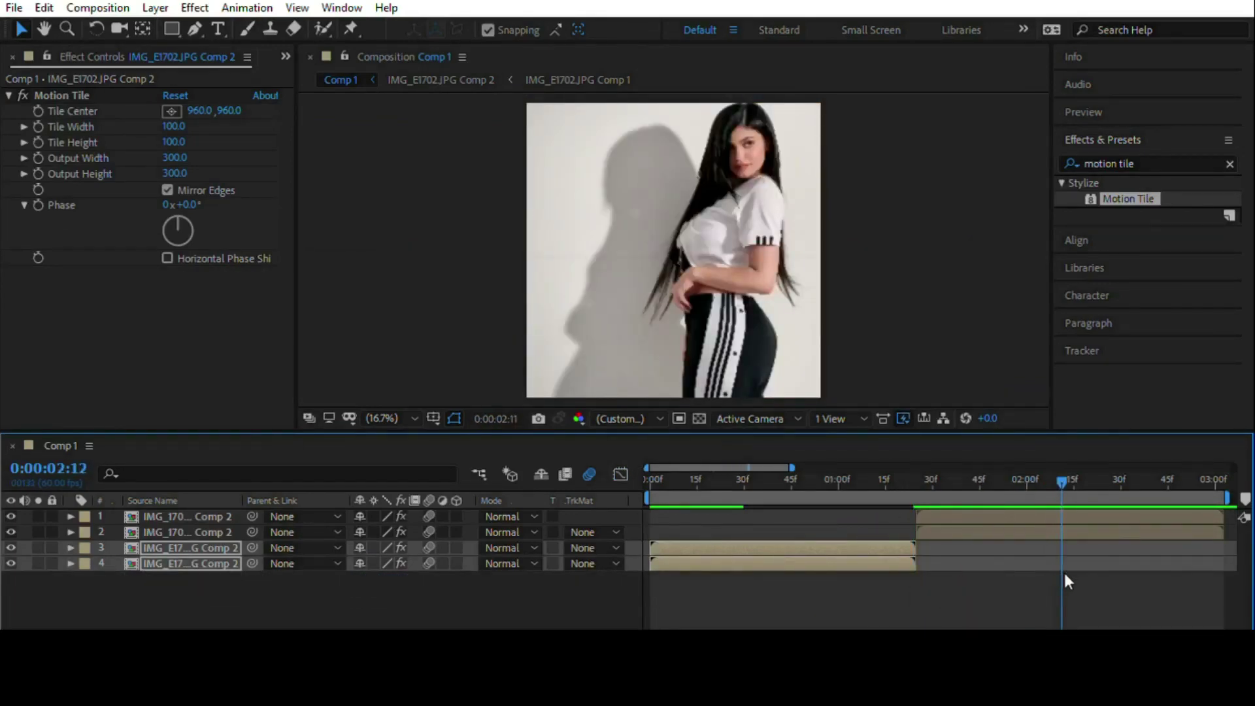
left_click(1062, 509)
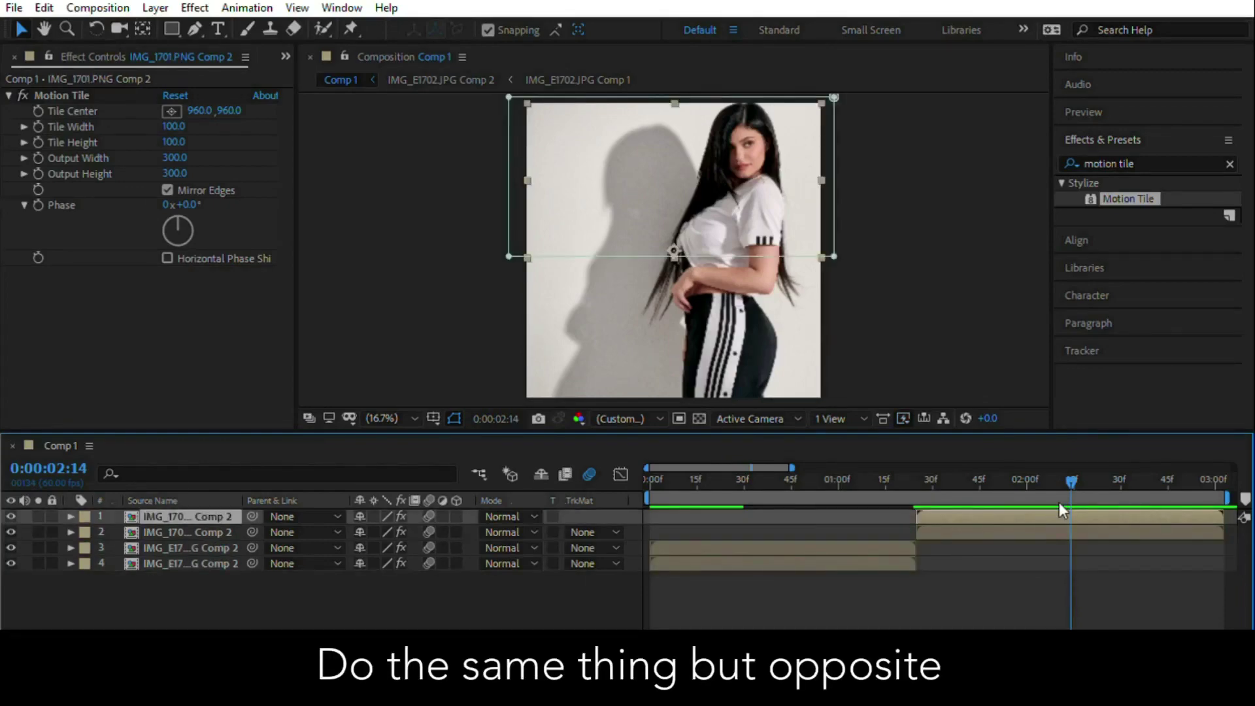
key("p")
left_click_drag(1072, 480, 917, 479)
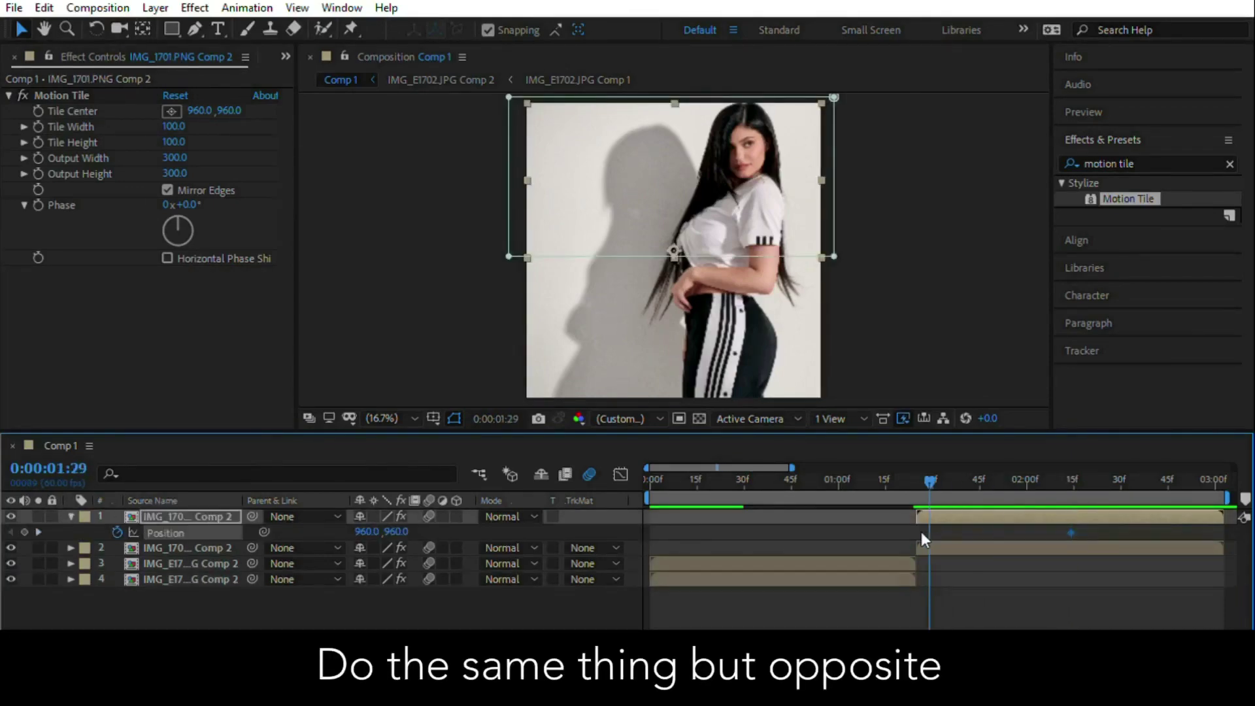
left_click_drag(911, 253, 382, 252)
Place the other IMG_1701 half off frame on the opposite side and easy-ease the new keyframes
left_click(186, 547)
key("p")
left_click_drag(882, 520, 1088, 574)
key("F9")
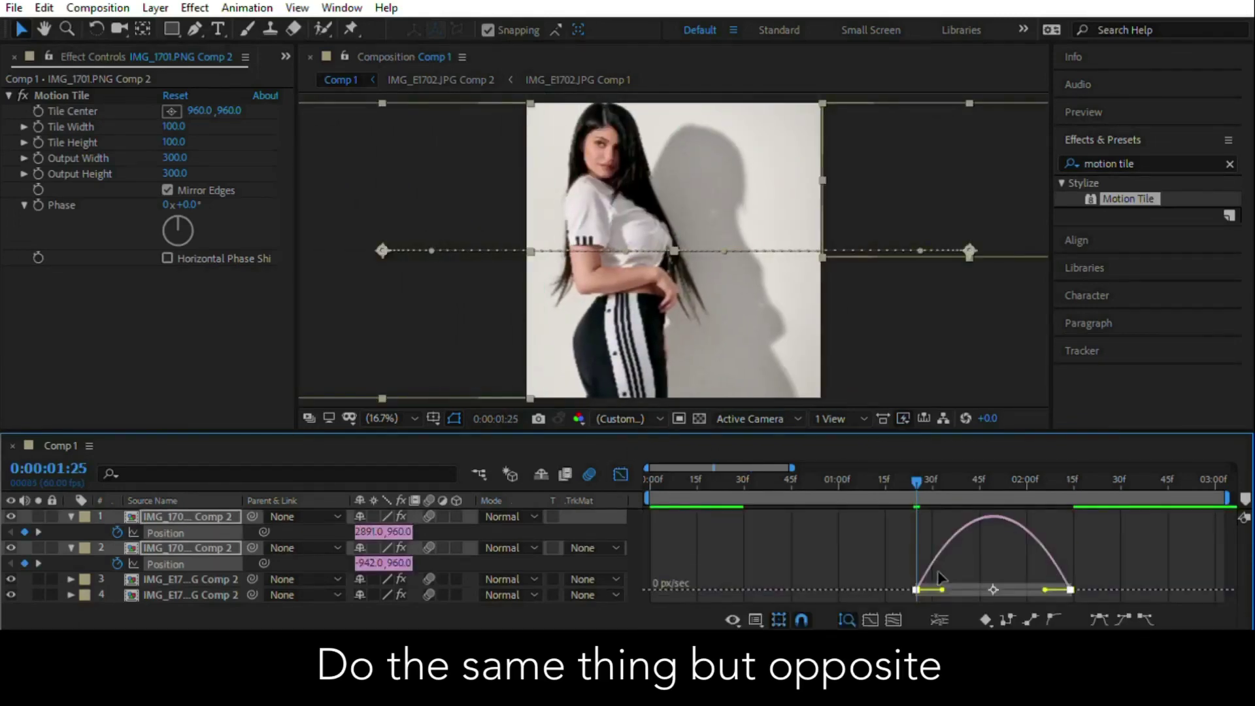
key("shift+F3")
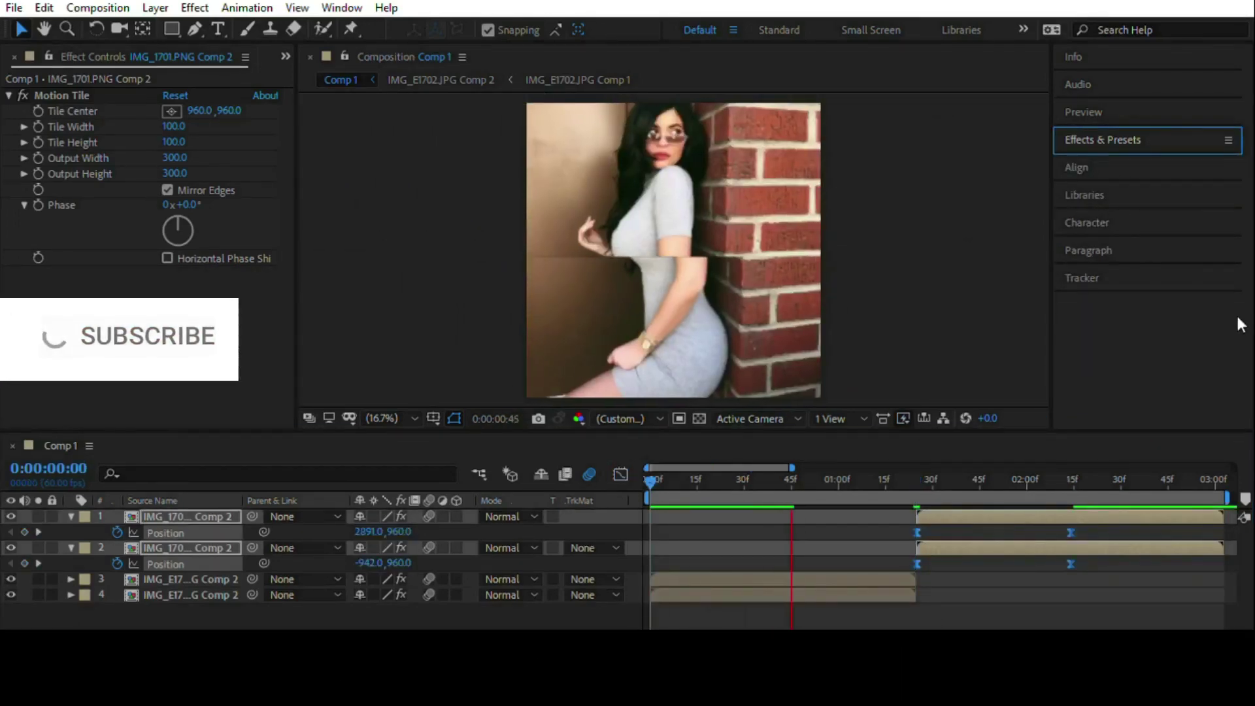